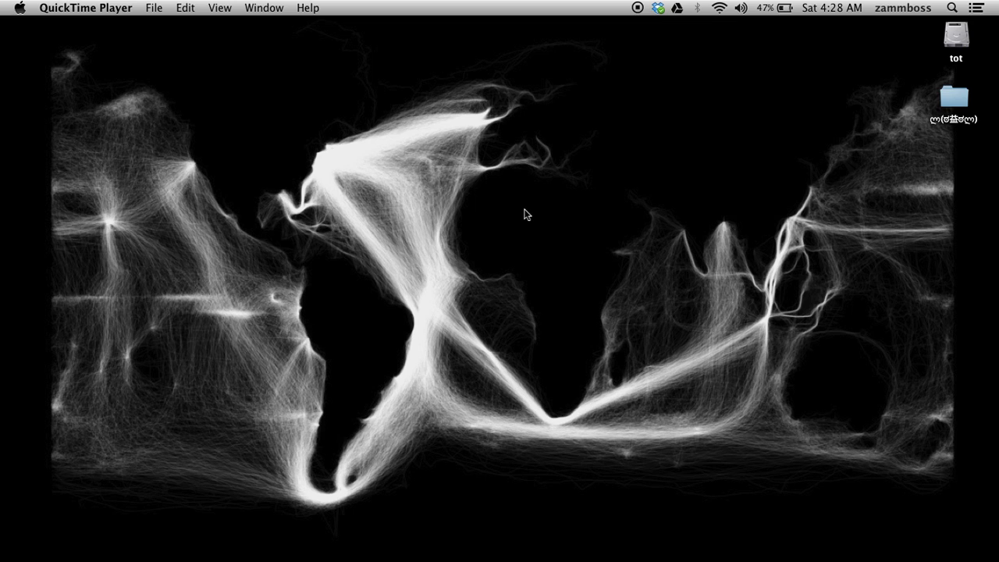
Find the GitHub repository mikew/ss-plex.bundle by searching for ss-plex in Chrome, and download it as a ZIP.
{"action": "mouse_move", "coordinate": [3, 114]}
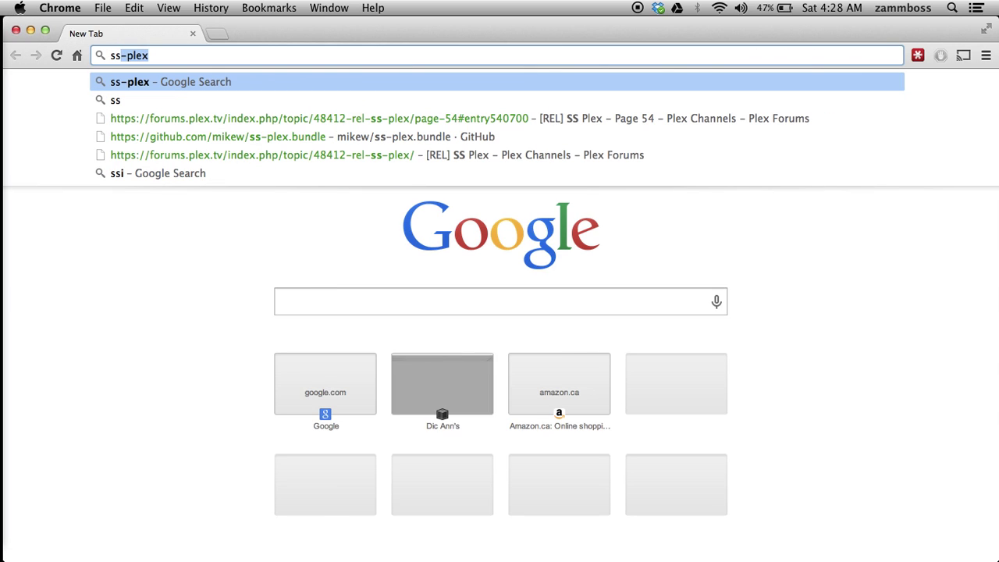
{"action": "key", "text": "Return"}
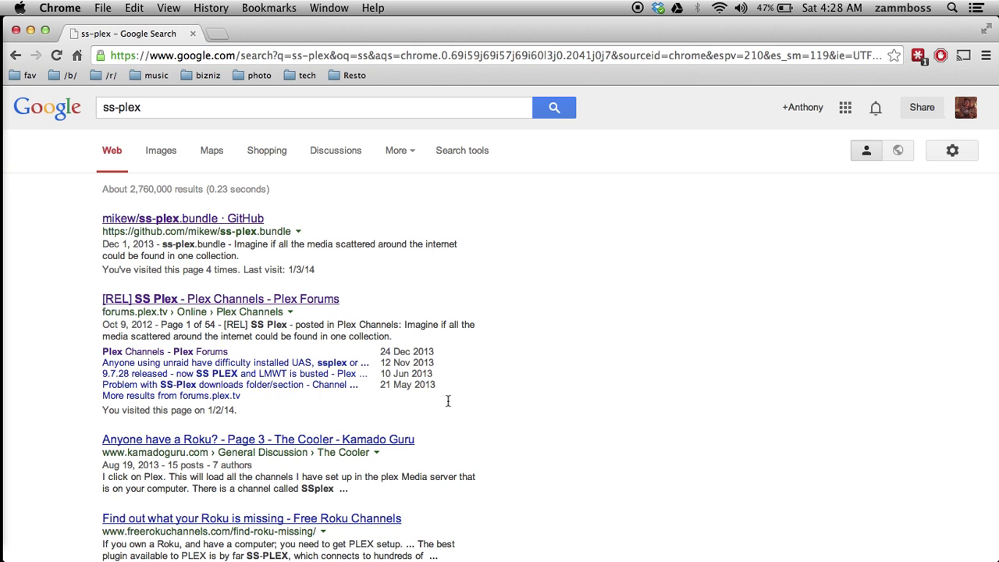
{"action": "left_click", "coordinate": [237, 222]}
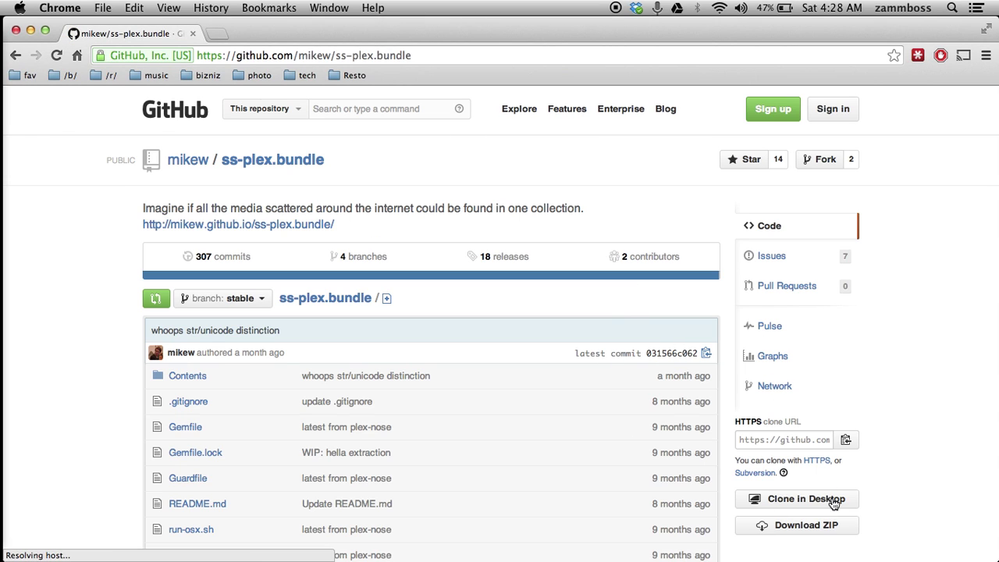
{"action": "scroll", "coordinate": [692, 414], "scroll_direction": "down", "scroll_amount": 1}
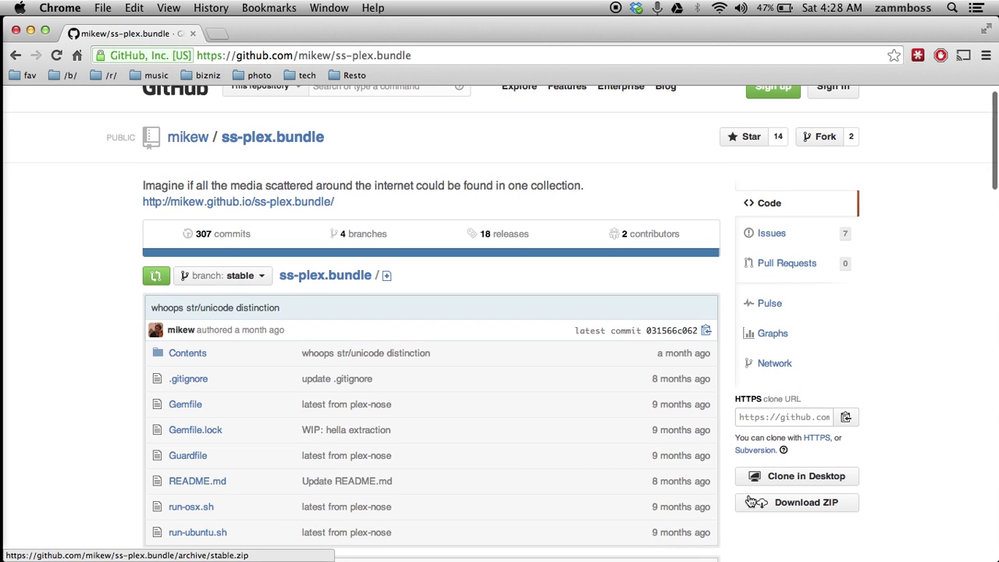
{"action": "left_click", "coordinate": [821, 504]}
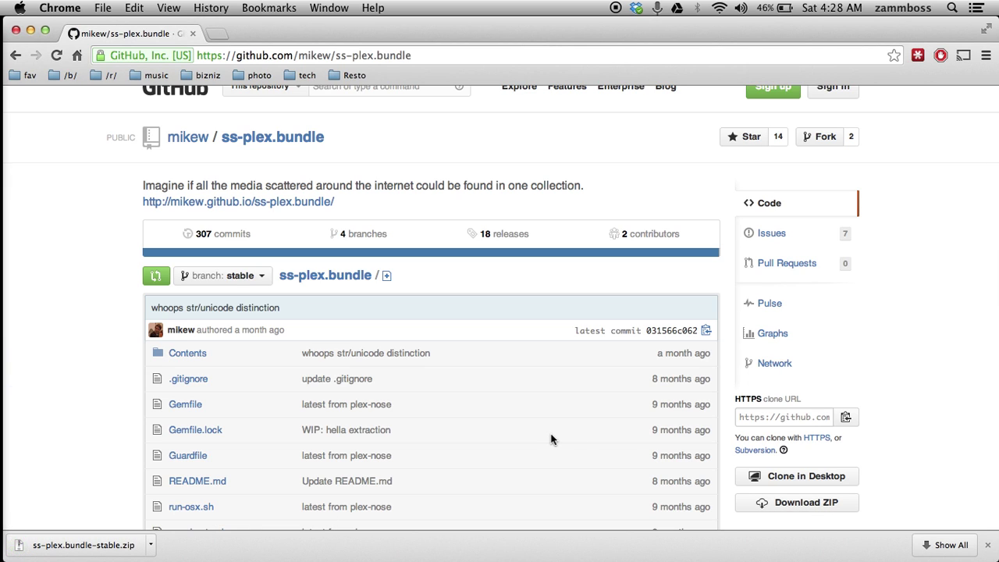
Reveal the desktop and move ss-plex.bundle-stable.zip to an empty area away from the other icons.
{"action": "key", "text": "F11"}
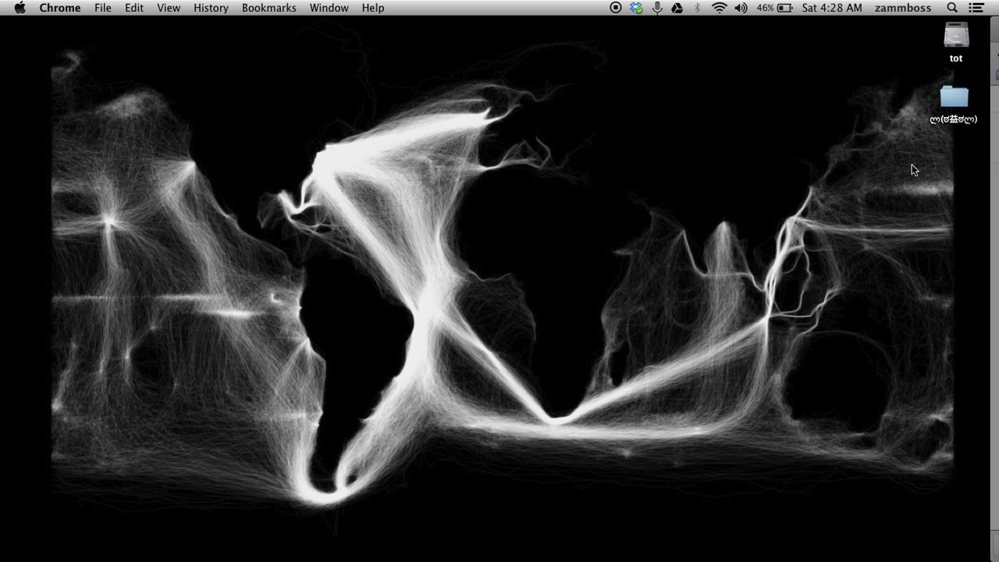
{"action": "key", "text": "F11"}
{"action": "key", "text": "F3"}
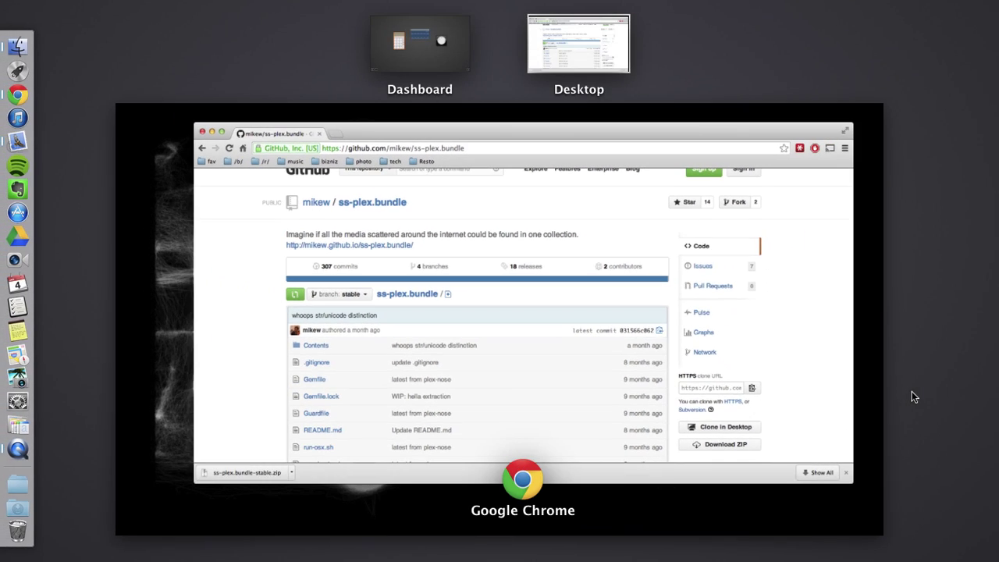
{"action": "key", "text": "F3"}
{"action": "key", "text": "F11"}
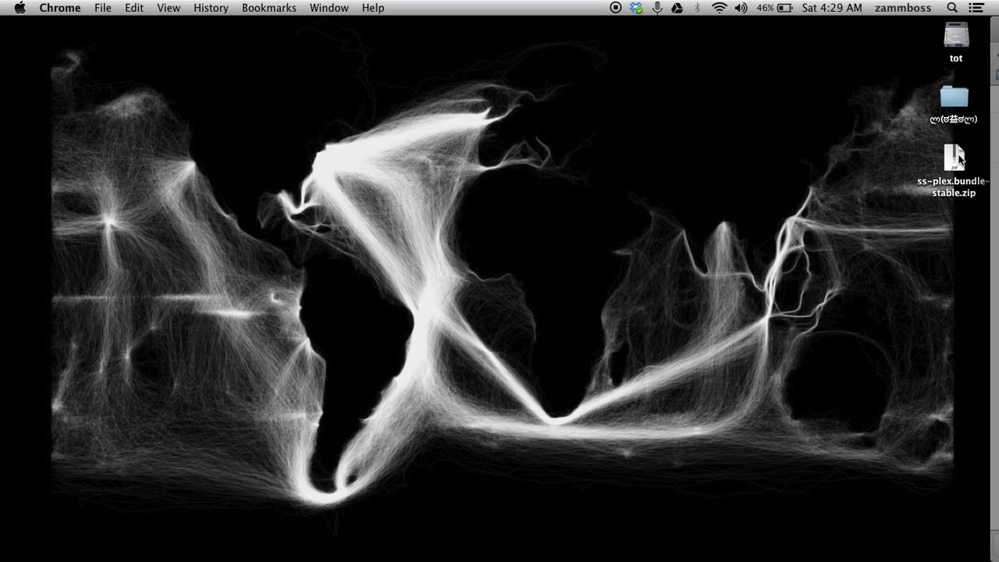
{"action": "key", "text": "F11"}
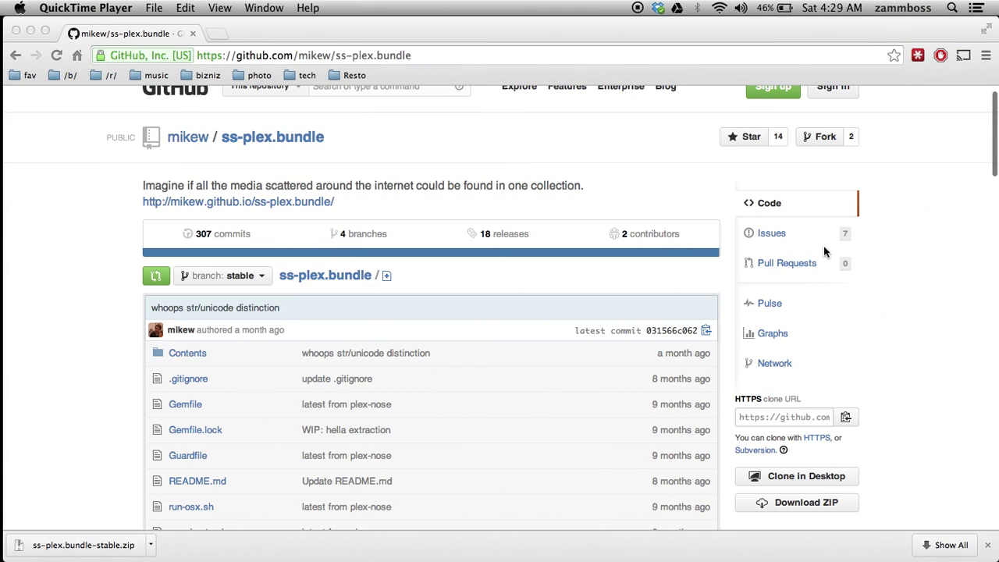
{"action": "key", "text": "F11"}
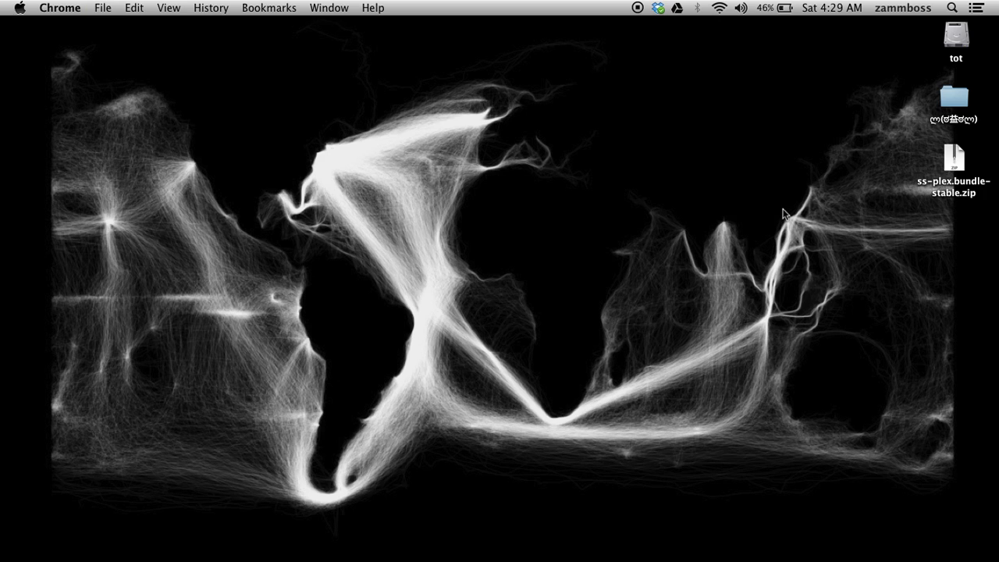
{"action": "left_click_drag", "start_coordinate": [956, 170], "coordinate": [705, 107]}
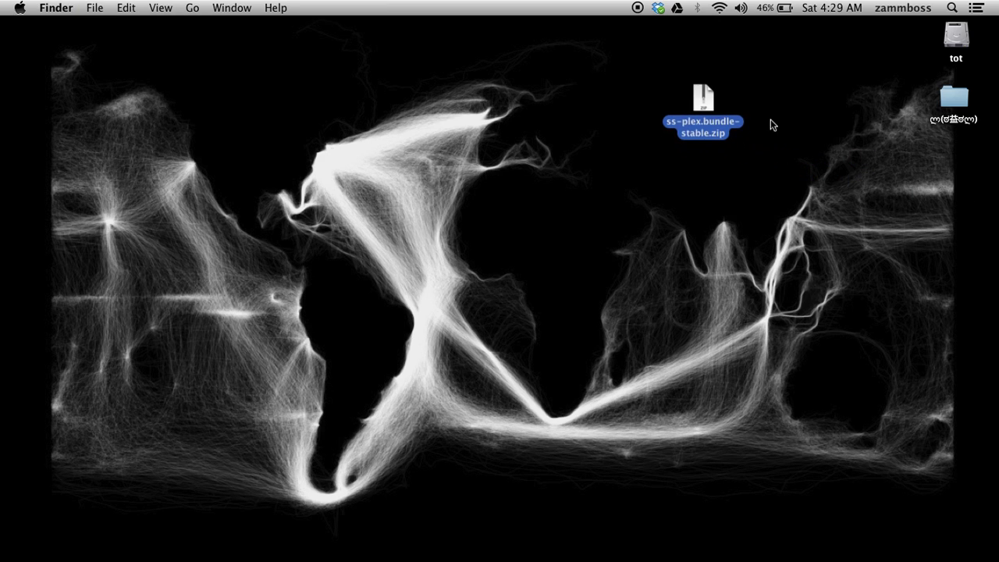
Rename the downloaded ss-plex.bundle-stable.zip as ss-plex.bundle, accepting the change of extension to .bundle.
{"action": "left_click", "coordinate": [712, 128]}
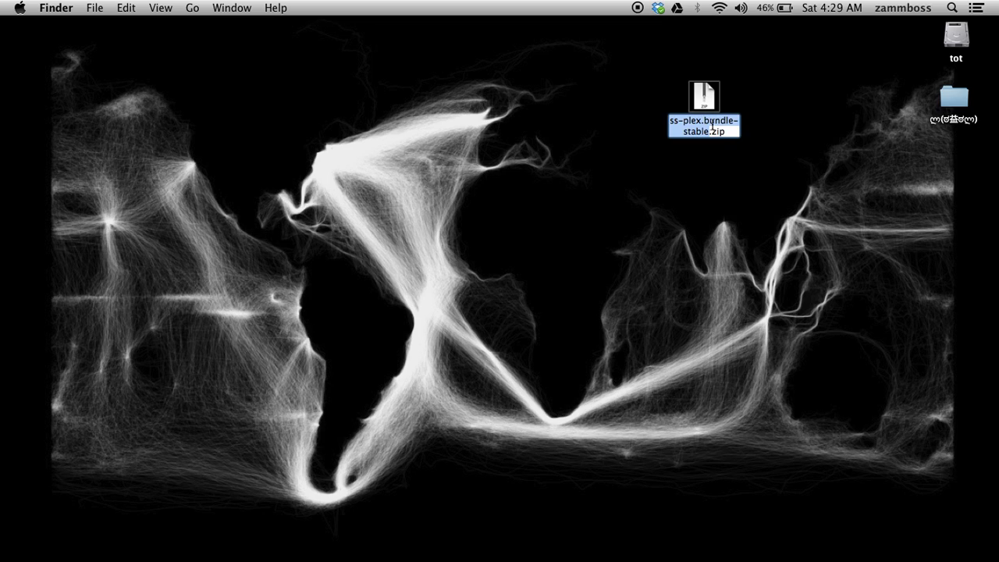
{"action": "left_click", "coordinate": [728, 132]}
{"action": "key", "text": "BackSpace"}
{"action": "key", "text": "BackSpace"}
{"action": "key", "text": "BackSpace"}
{"action": "key", "text": "BackSpace"}
{"action": "key", "text": "BackSpace"}
{"action": "key", "text": "BackSpace"}
{"action": "key", "text": "BackSpace"}
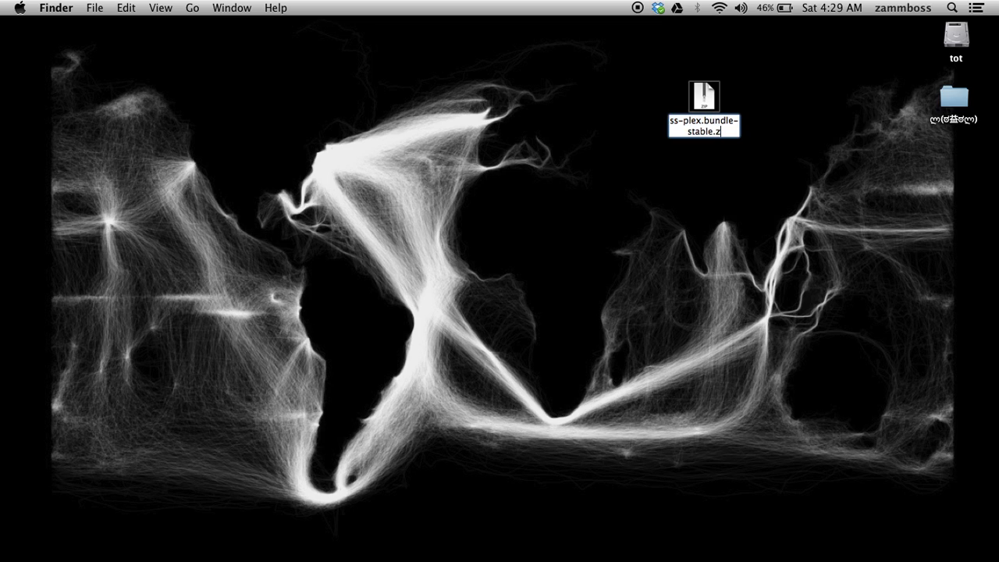
{"action": "key", "text": "BackSpace"}
{"action": "key", "text": "BackSpace"}
{"action": "key", "text": "BackSpace"}
{"action": "key", "text": "BackSpace"}
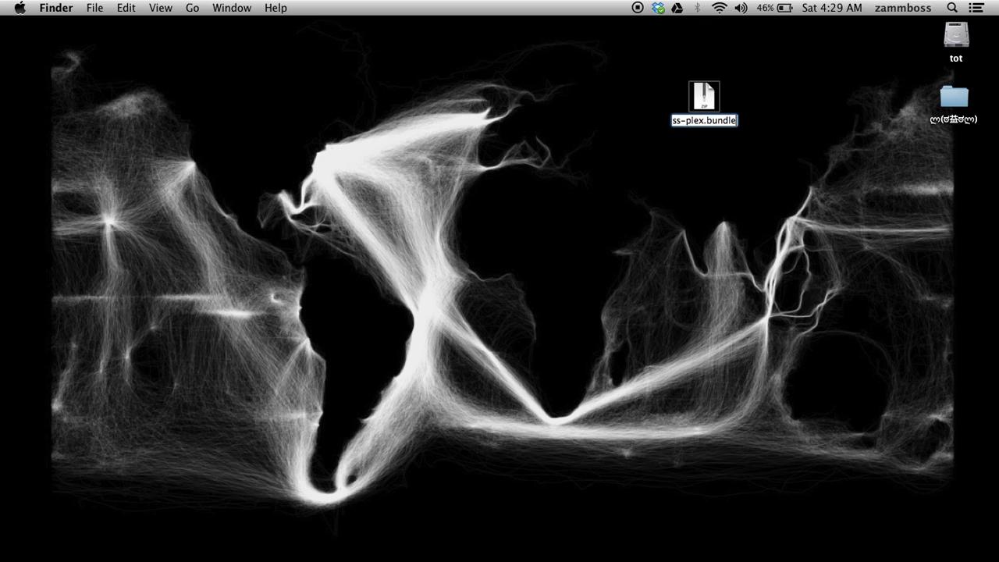
{"action": "key", "text": "Return"}
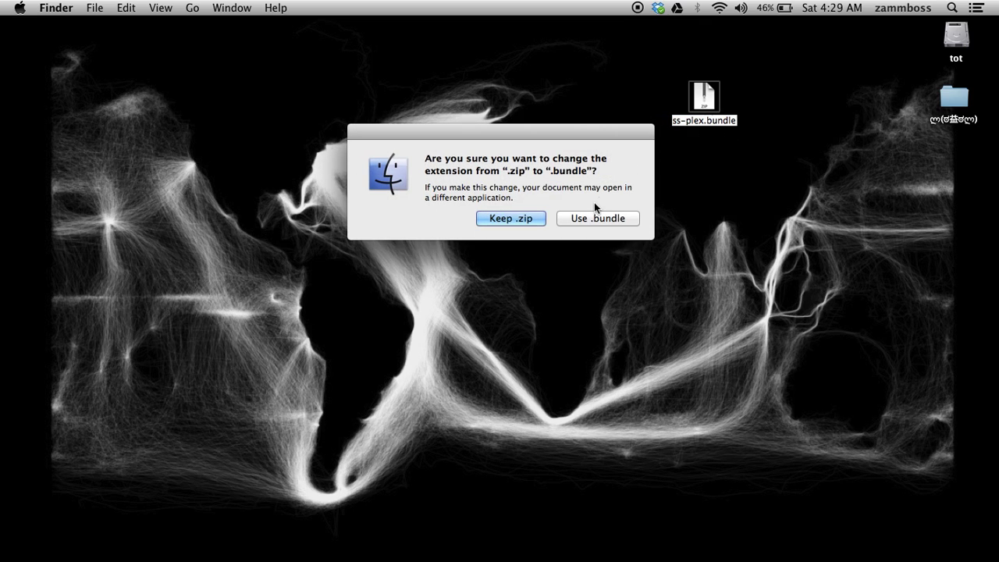
{"action": "left_click", "coordinate": [593, 218]}
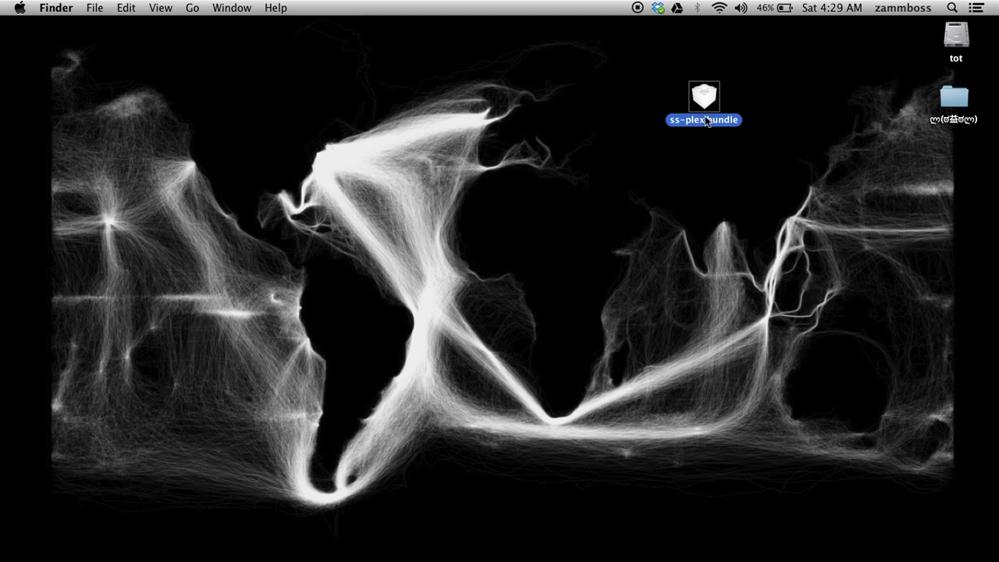
{"action": "left_click", "coordinate": [254, 59]}
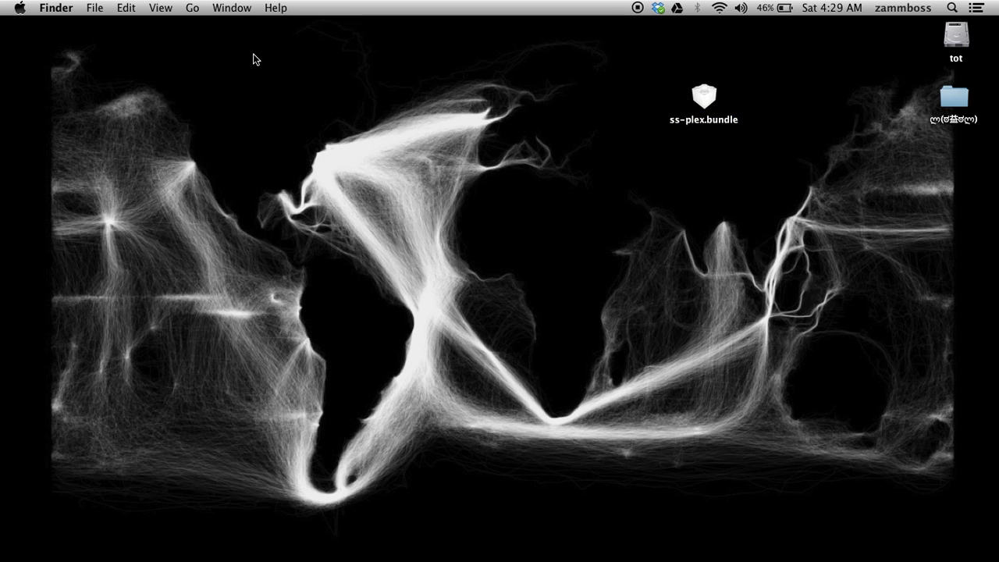
View the folder ~/Library/Application Support/Plex Media Server/Plug-ins beside ss-plex.bundle on the desktop, and close its window.
{"action": "left_click", "coordinate": [187, 7]}
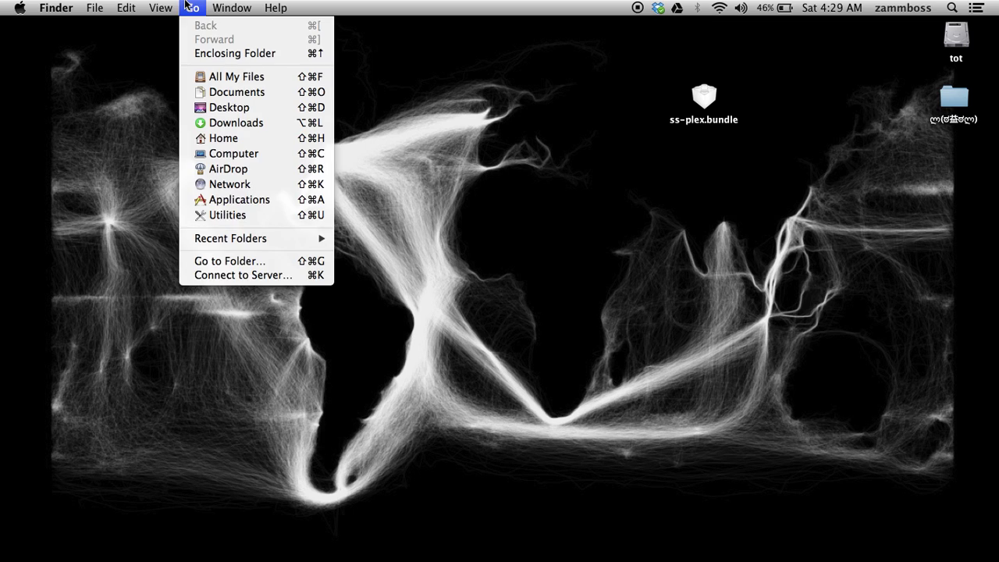
{"action": "left_click", "coordinate": [254, 263]}
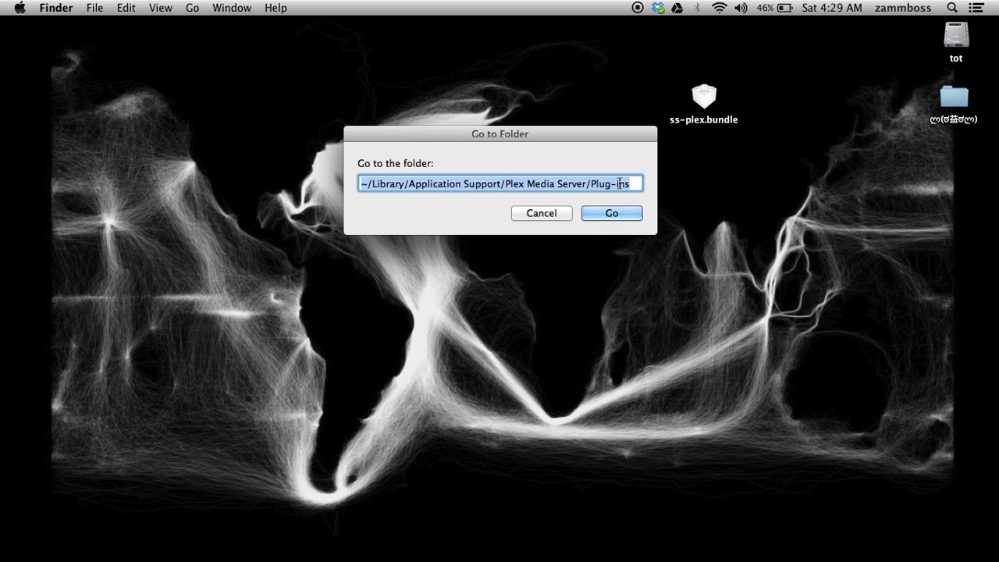
{"action": "left_click", "coordinate": [613, 214]}
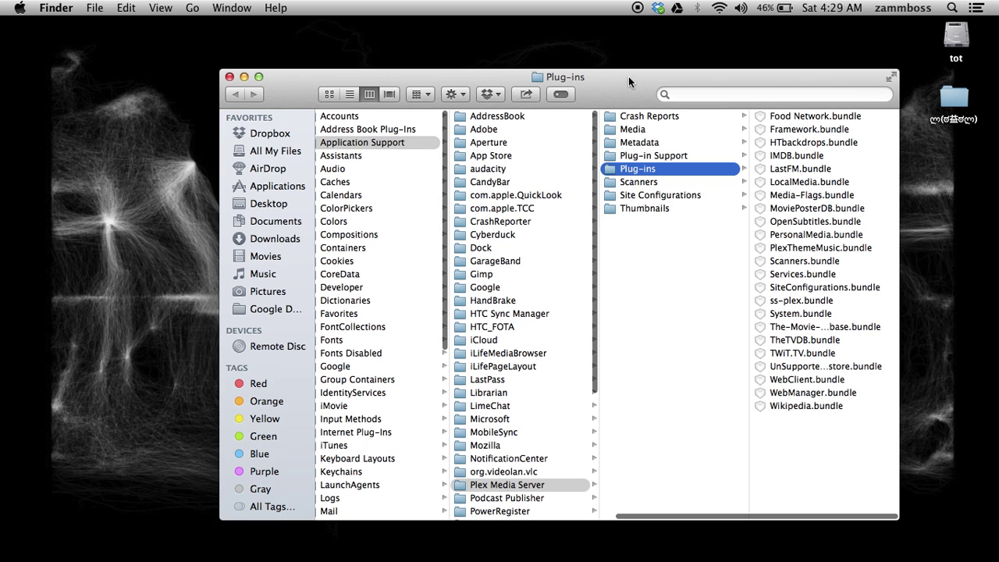
{"action": "left_click_drag", "start_coordinate": [629, 77], "coordinate": [381, 82]}
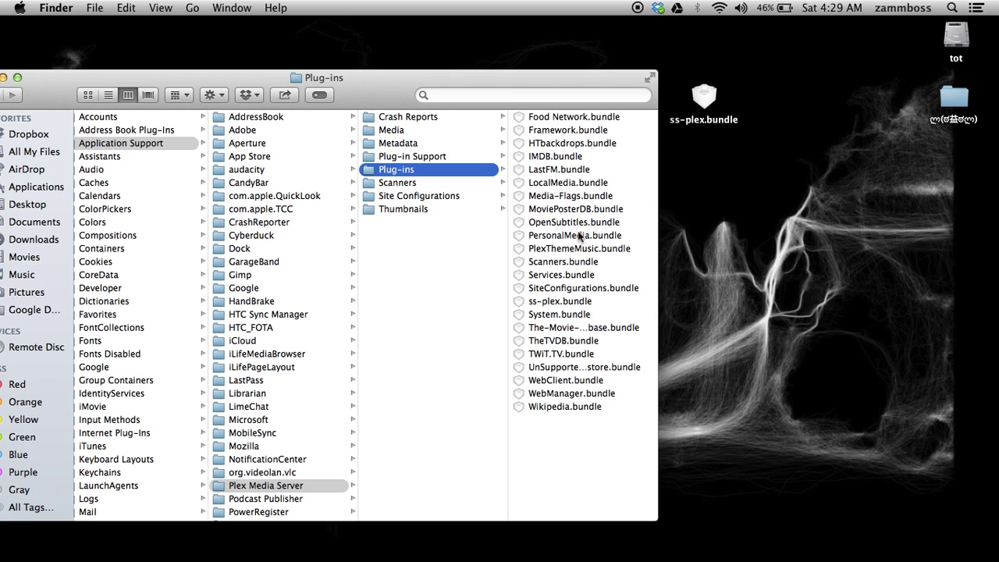
{"action": "left_click_drag", "start_coordinate": [709, 104], "coordinate": [717, 82]}
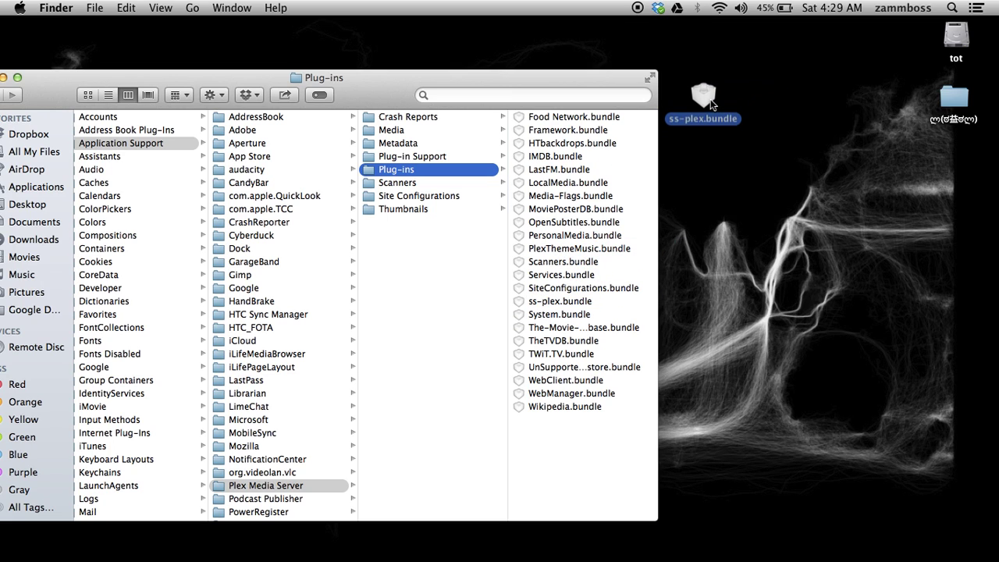
{"action": "key", "text": "super+w"}
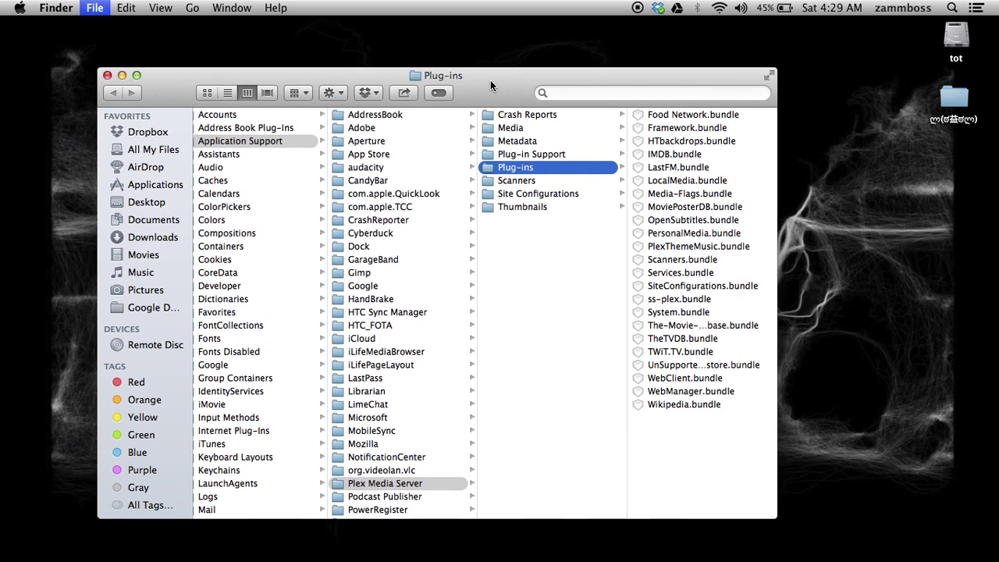
Search the computer for "ple" and launch Plex Media Server.
{"action": "left_click", "coordinate": [954, 8]}
{"action": "type", "text": "s"}
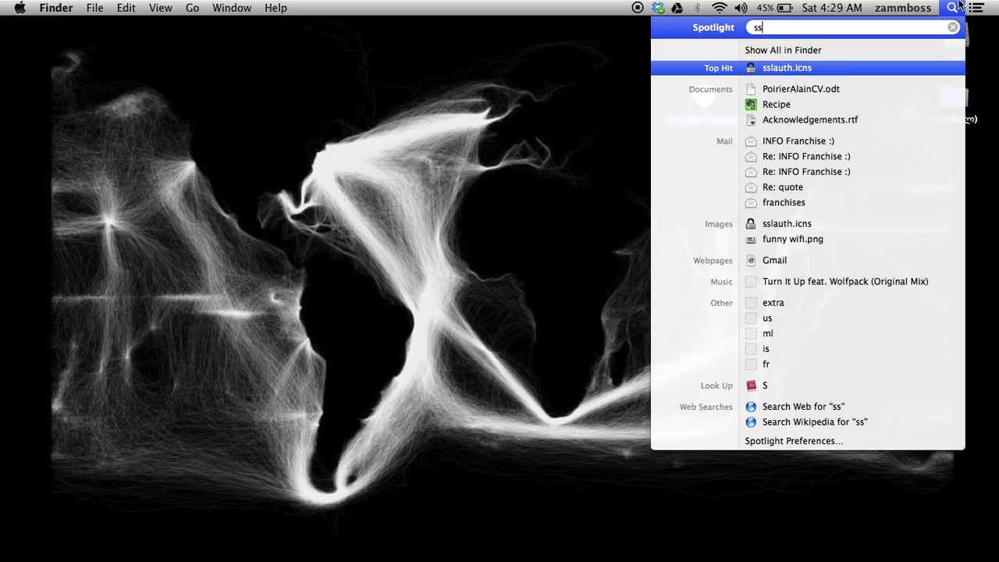
{"action": "key", "text": "BackSpace"}
{"action": "type", "text": "p"}
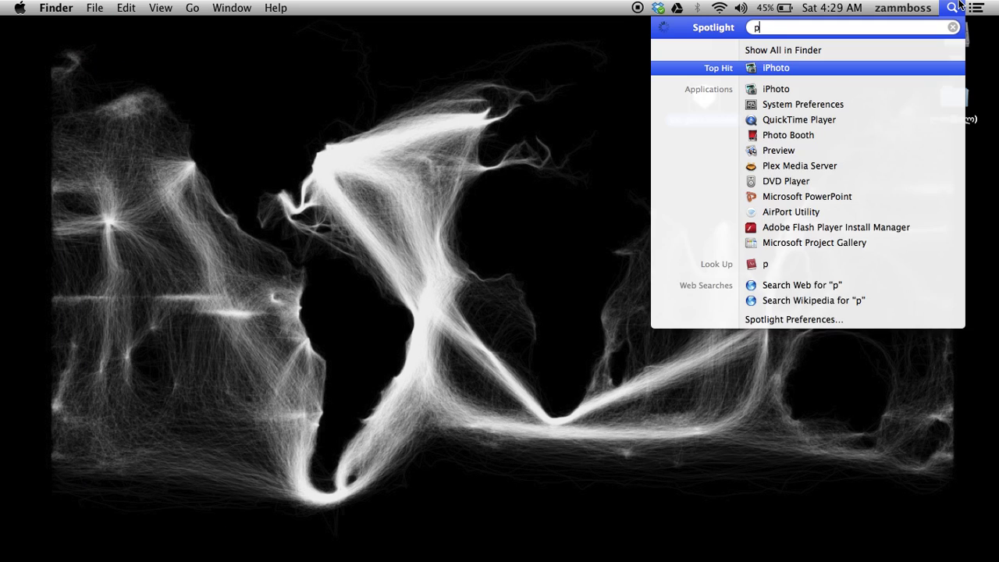
{"action": "type", "text": "le"}
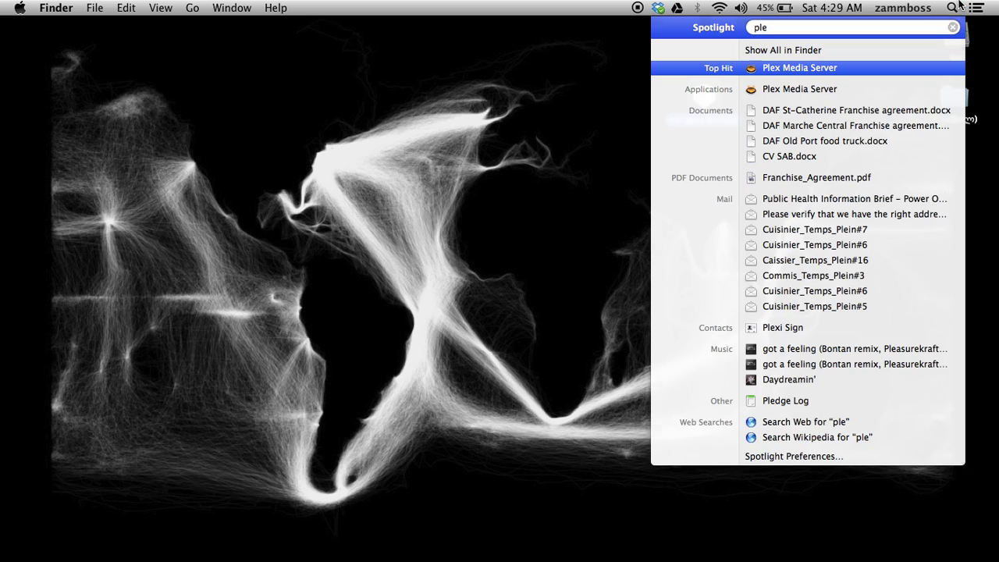
{"action": "key", "text": "Return"}
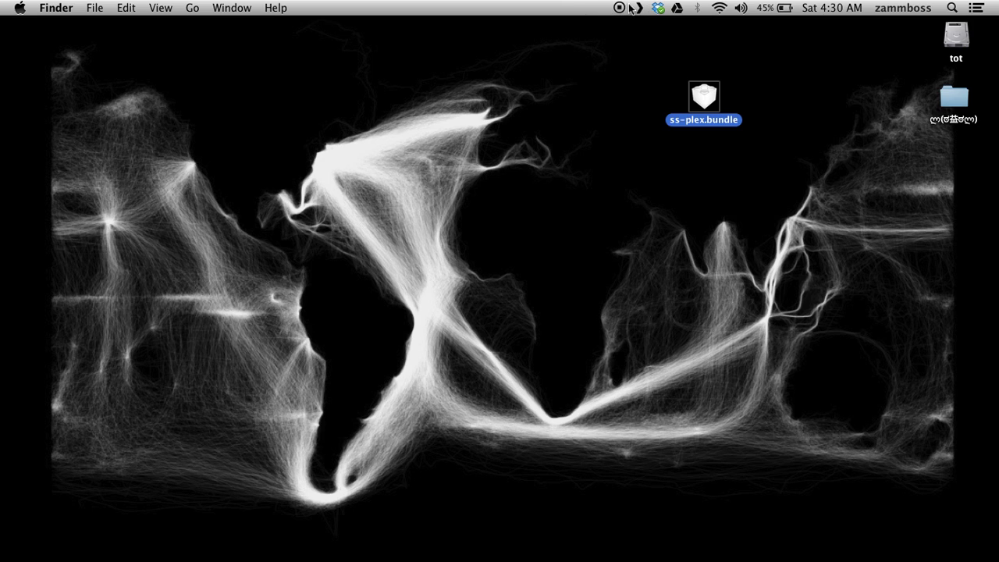
Switch to the Plex/Web dashboard in Chrome and open the SS-Plex channel.
{"action": "left_click", "coordinate": [638, 7]}
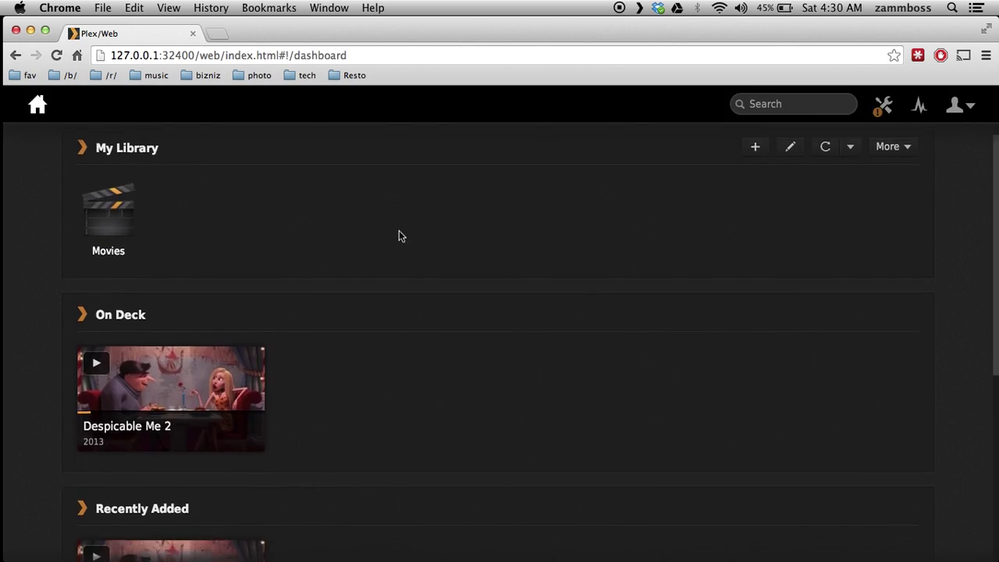
{"action": "scroll", "coordinate": [399, 232], "scroll_direction": "down", "scroll_amount": 8}
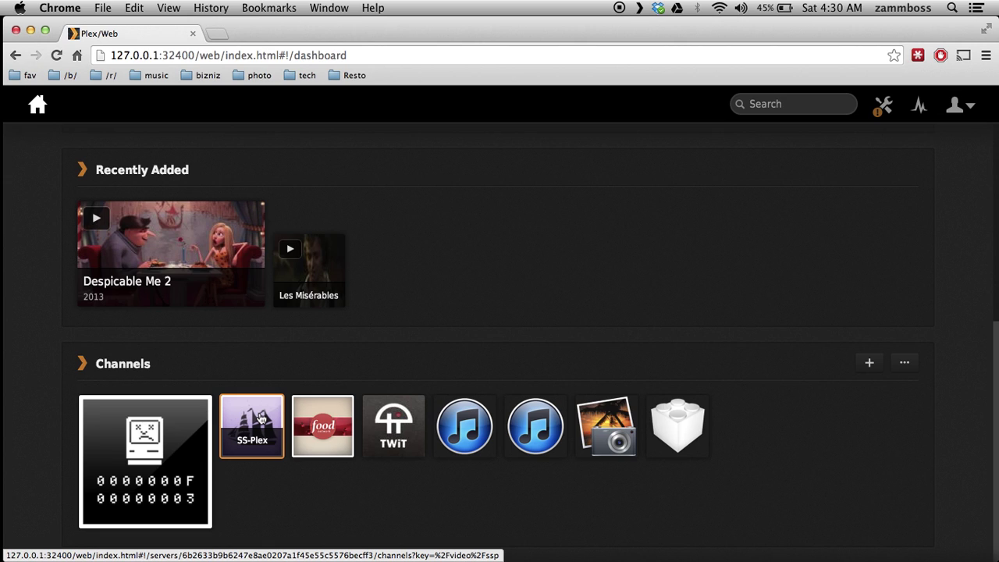
{"action": "left_click", "coordinate": [262, 419]}
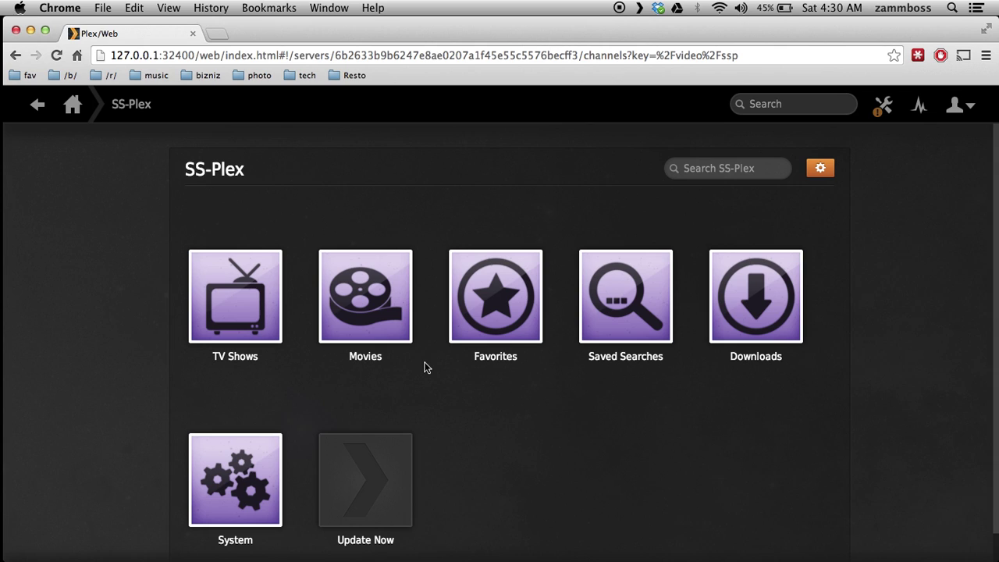
Browse the Recently Aired list under TV Shows in the SS-Plex channel.
{"action": "scroll", "coordinate": [459, 393], "scroll_direction": "down", "scroll_amount": 1}
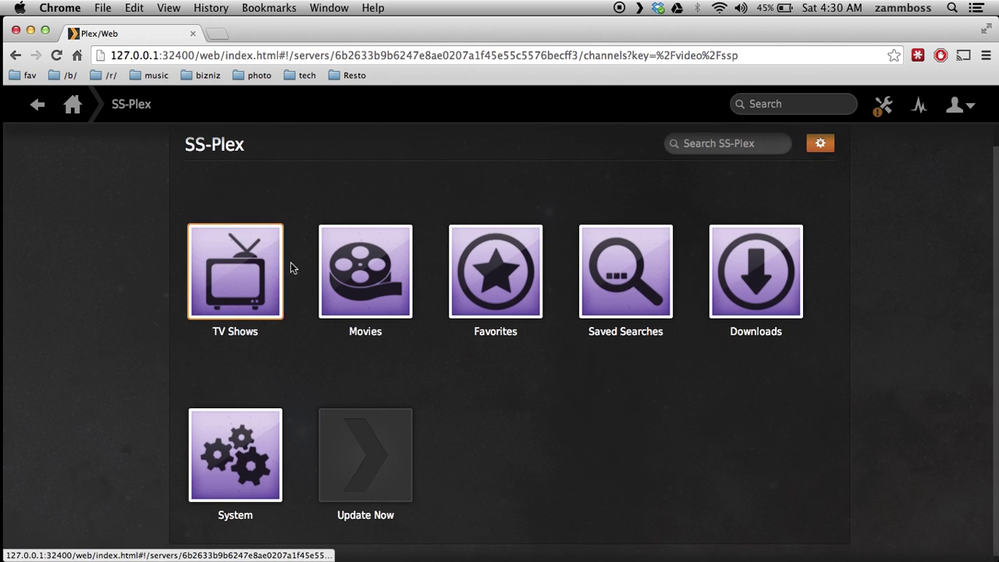
{"action": "left_click", "coordinate": [205, 254]}
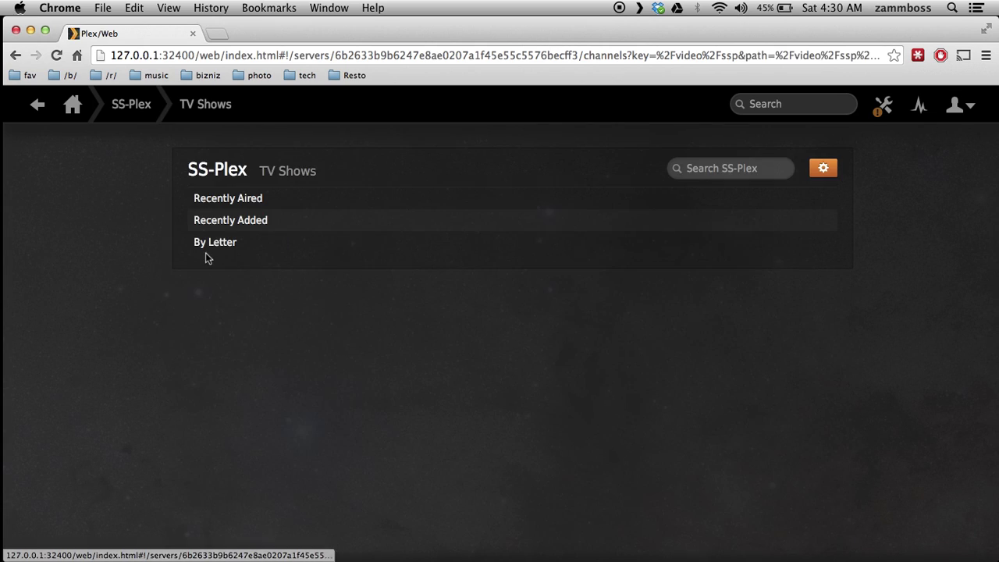
{"action": "left_click", "coordinate": [263, 200]}
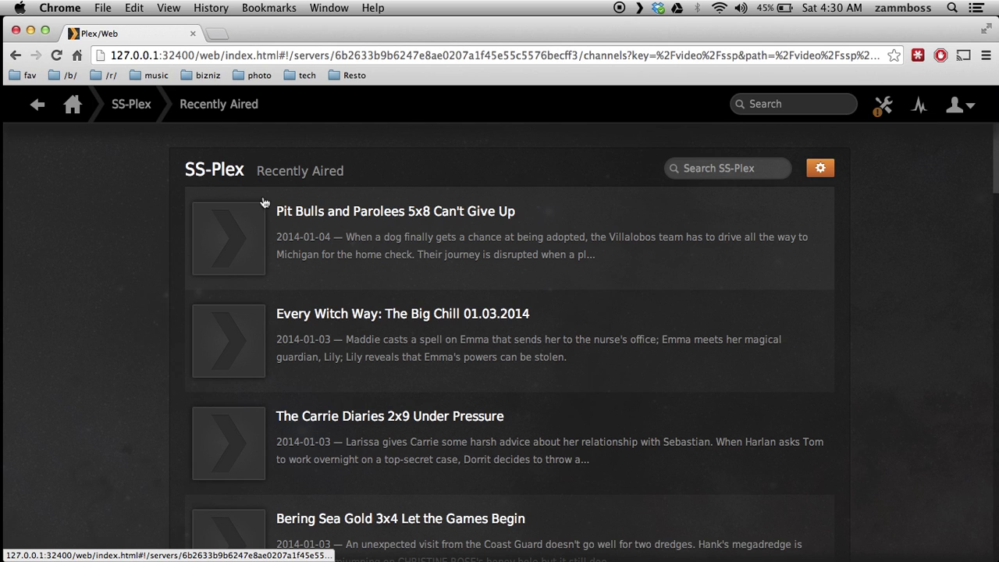
{"action": "scroll", "coordinate": [562, 272], "scroll_direction": "down", "scroll_amount": 5}
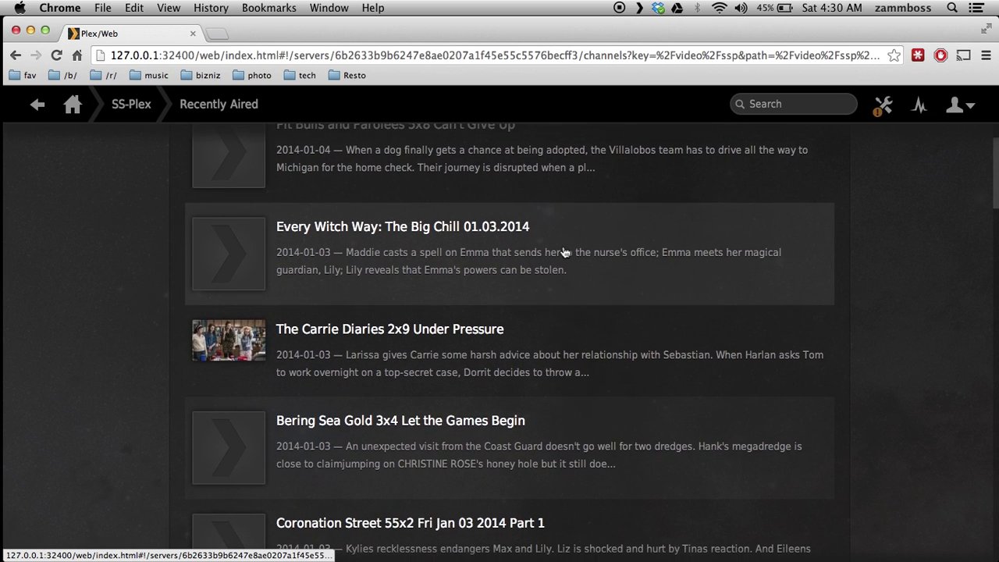
{"action": "scroll", "coordinate": [564, 252], "scroll_direction": "down", "scroll_amount": 15}
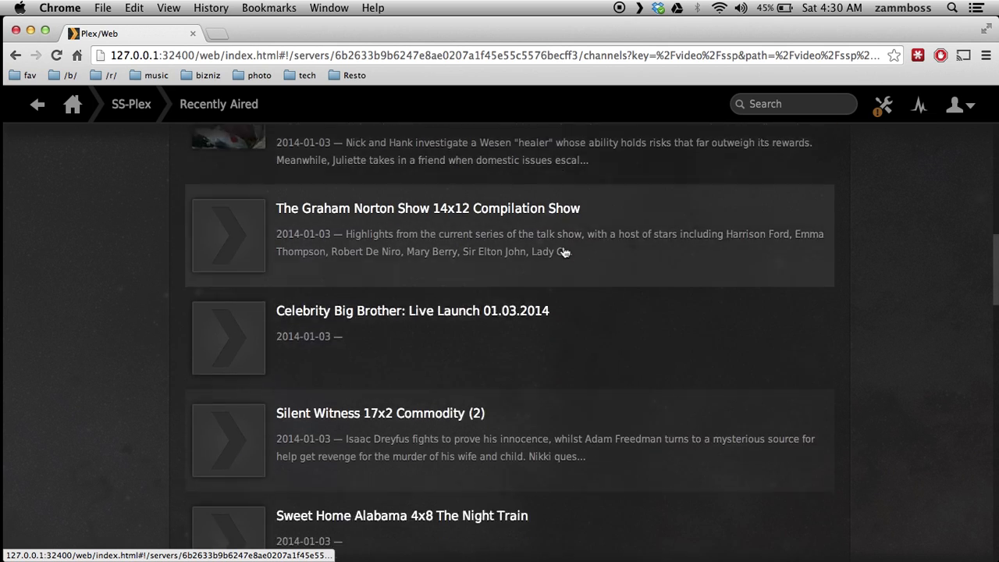
Look through the Recently Aired list and open the episode Grimm 3x9 Red Menace to view its watch options.
{"action": "scroll", "coordinate": [565, 253], "scroll_direction": "down", "scroll_amount": 12}
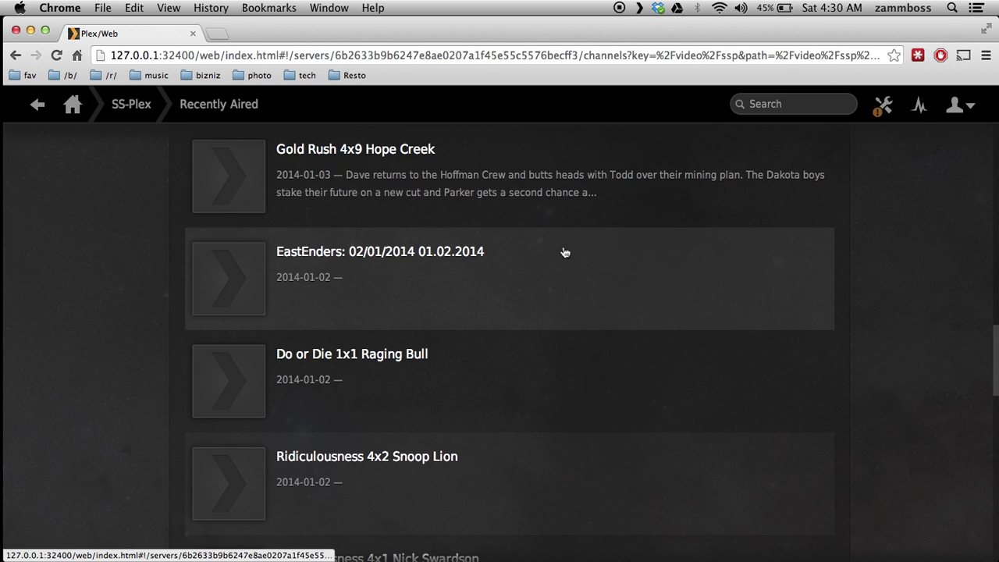
{"action": "scroll", "coordinate": [566, 252], "scroll_direction": "down", "scroll_amount": 9}
{"action": "scroll", "coordinate": [565, 253], "scroll_direction": "down", "scroll_amount": 2}
{"action": "scroll", "coordinate": [565, 253], "scroll_direction": "up", "scroll_amount": 15}
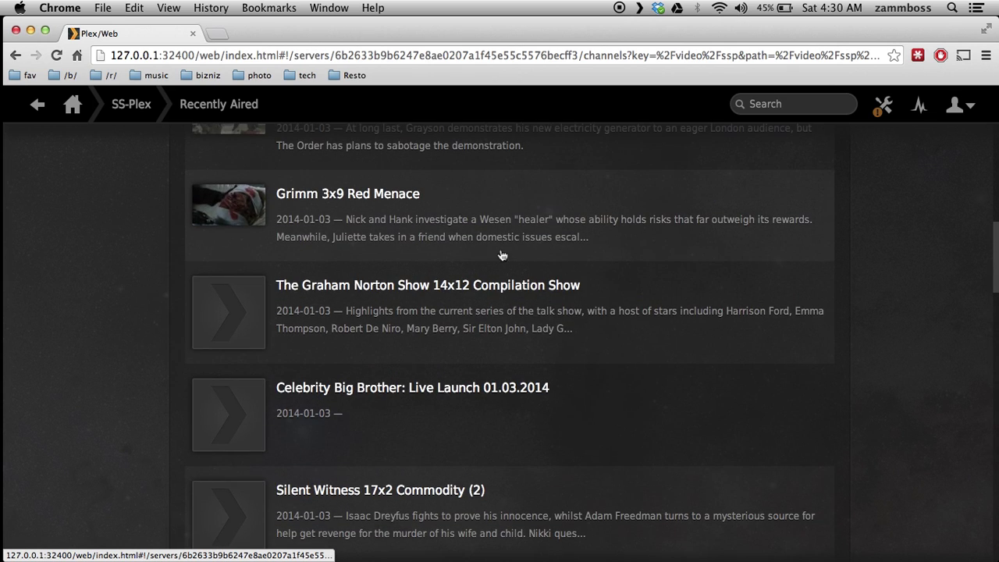
{"action": "left_click", "coordinate": [448, 210]}
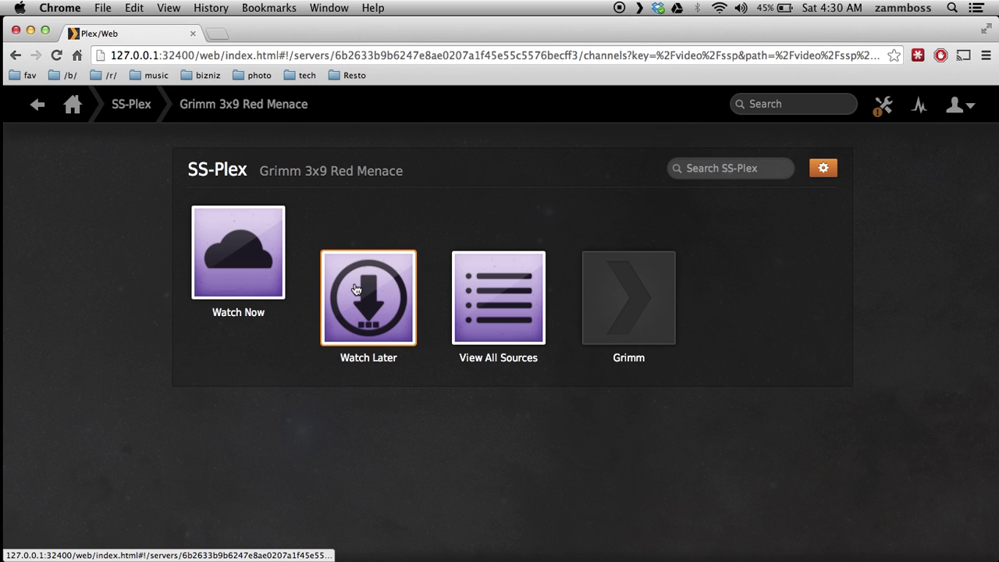
Open the UnSupported AppStore channel from the home dashboard to view its categories, and return to the dashboard.
{"action": "left_click", "coordinate": [72, 109]}
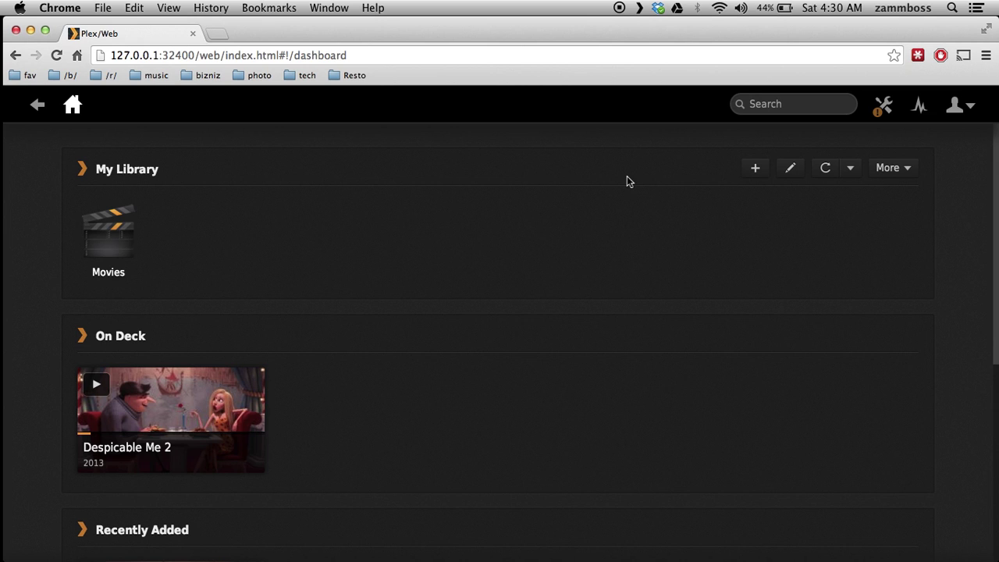
{"action": "scroll", "coordinate": [601, 159], "scroll_direction": "down", "scroll_amount": 5}
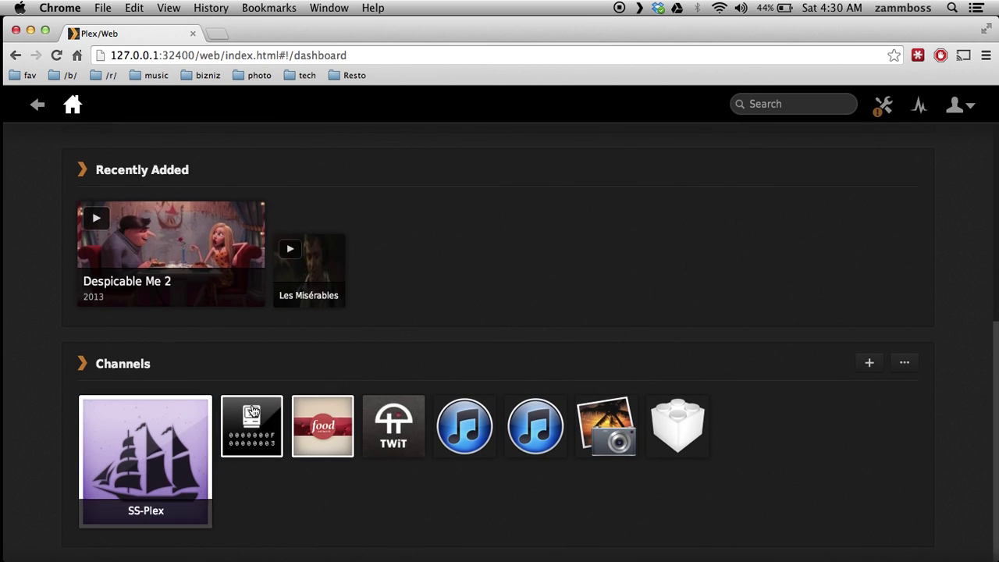
{"action": "left_click", "coordinate": [255, 418]}
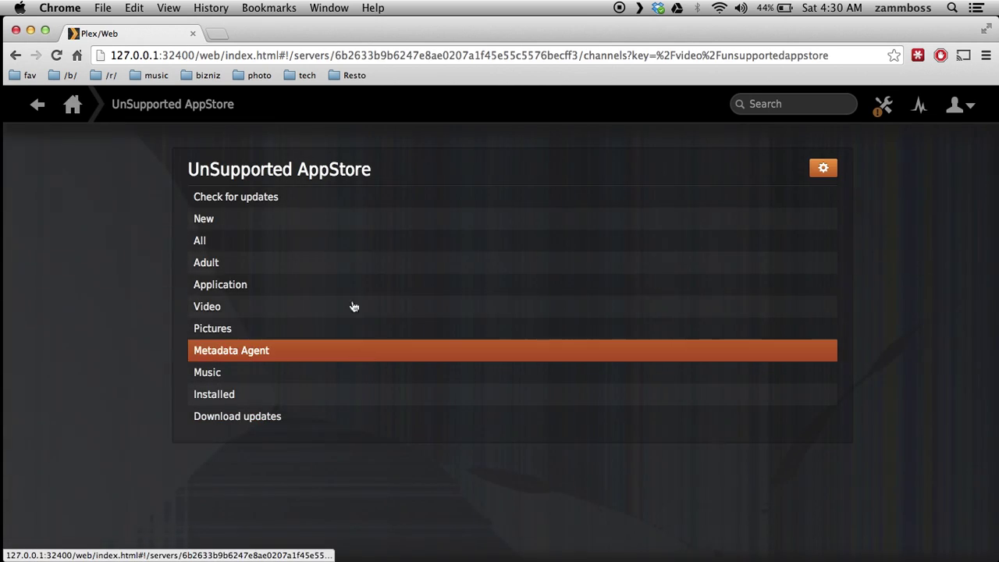
{"action": "left_click", "coordinate": [37, 104]}
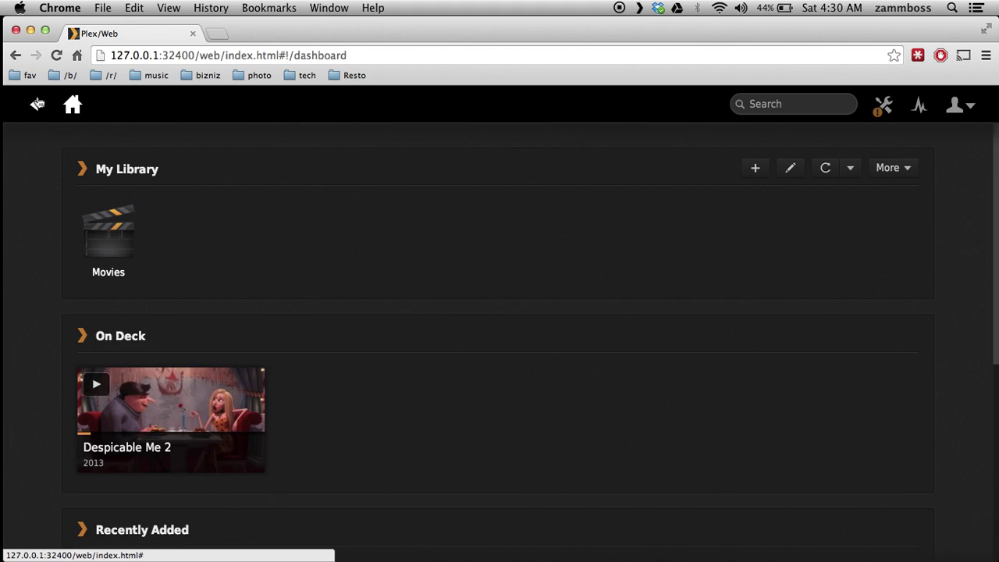